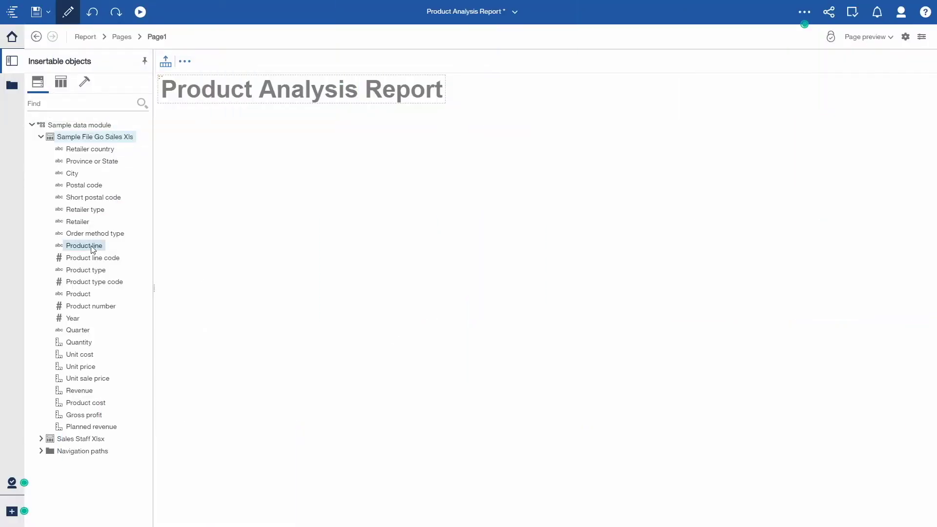
Step: Select the Product line field in Sample File Go Sales Xls
click(93, 248)
Step: Drop Product line, Year and Quantity onto the page as a horizontal clustered bar chart
ctrl+click(78, 319)
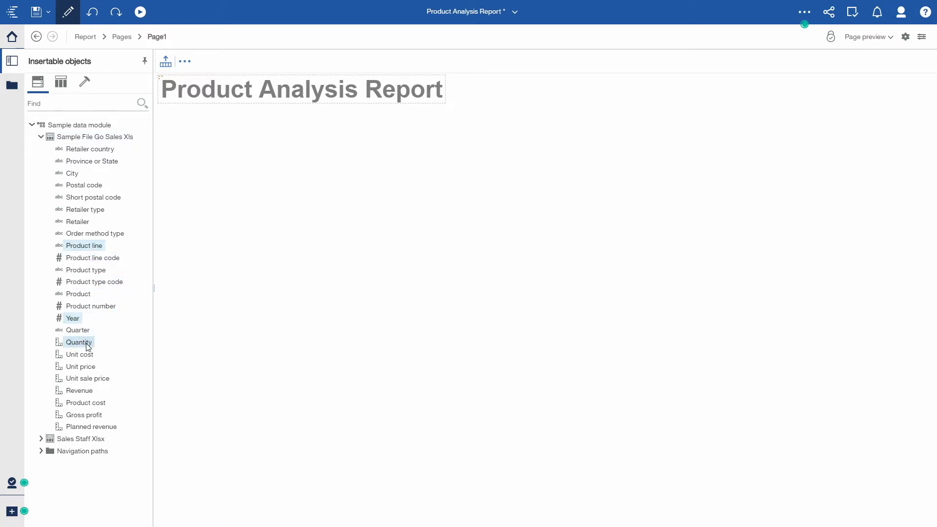
drag(90, 246, 500, 267)
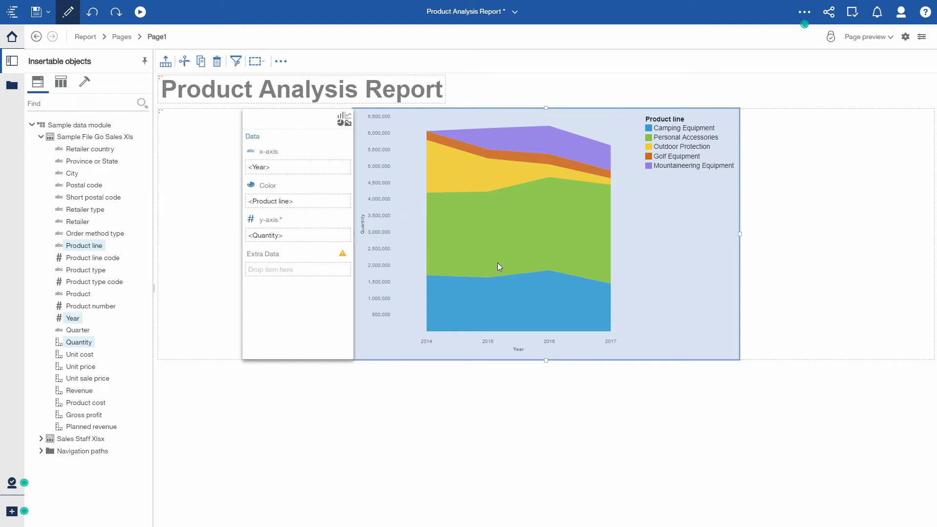
click(342, 121)
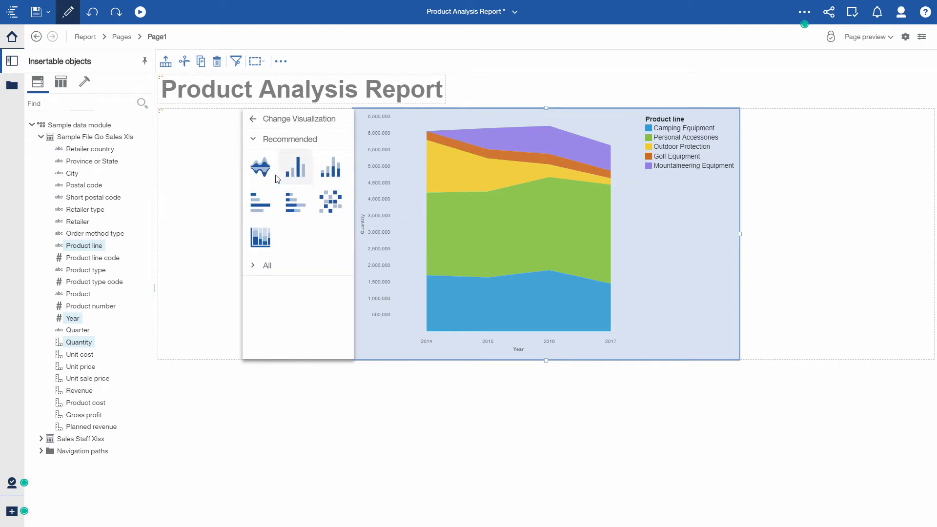
click(263, 197)
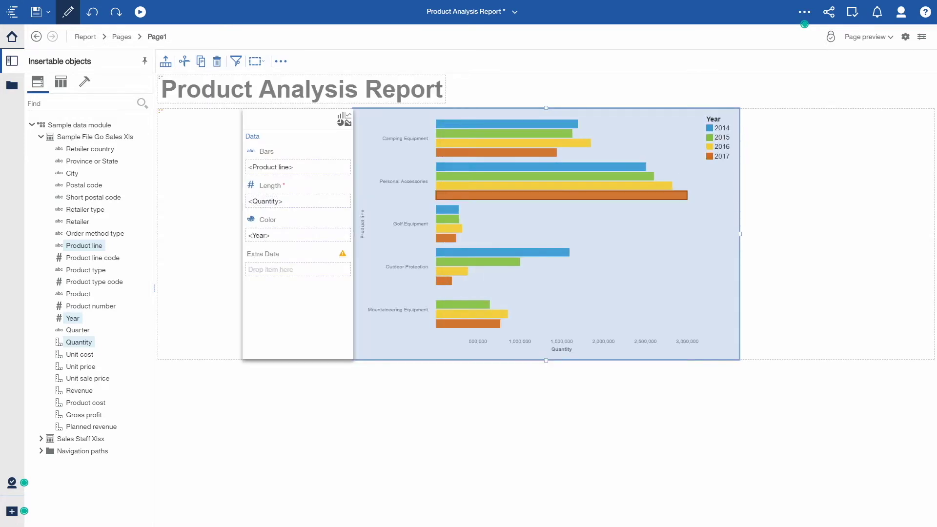
click(924, 39)
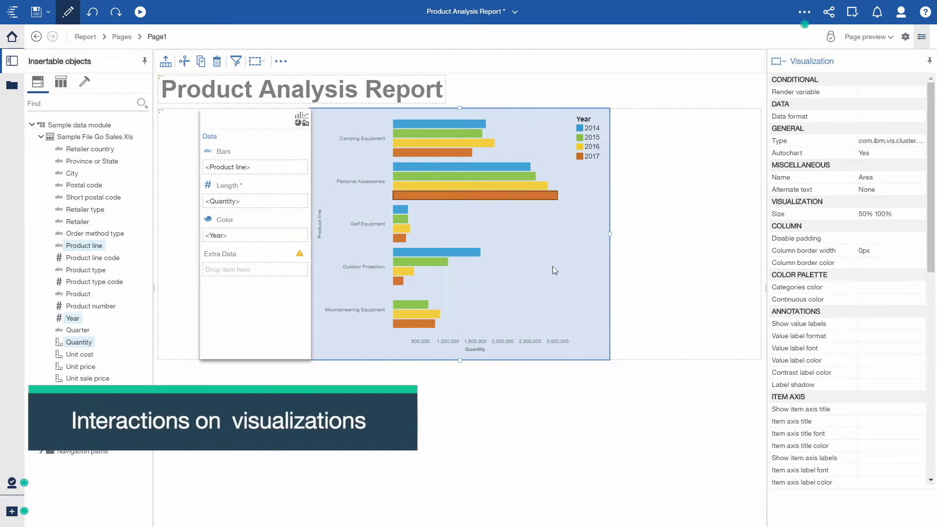
Step: Resize the bar chart to 100% x 100% and close the Properties pane
click(920, 214)
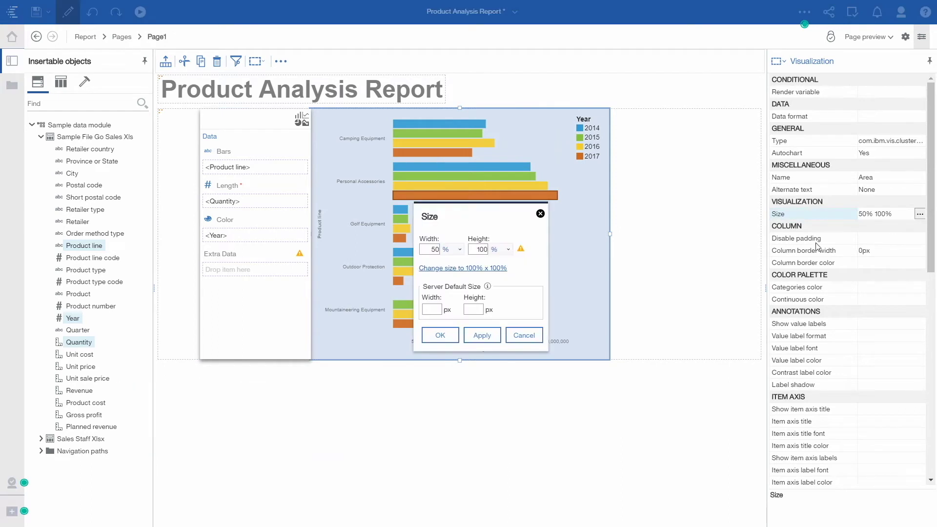
click(458, 250)
click(498, 269)
click(450, 336)
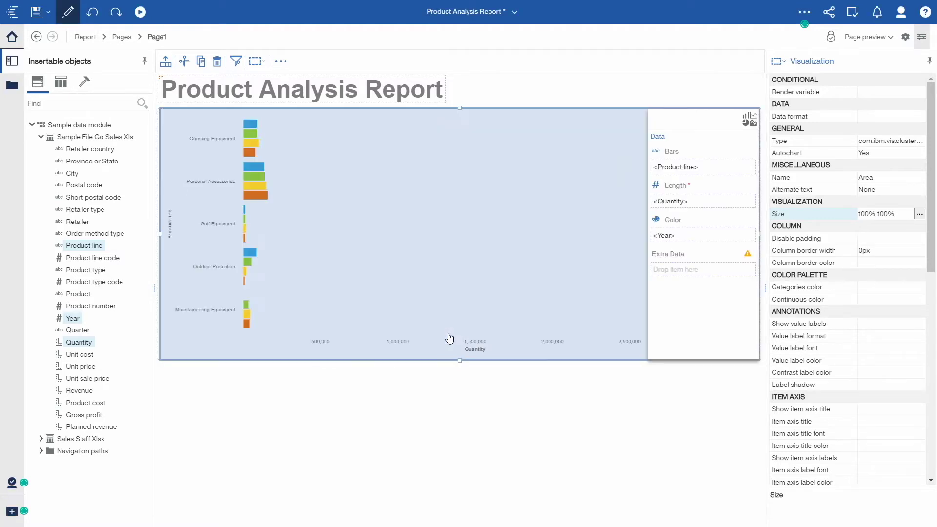
click(922, 37)
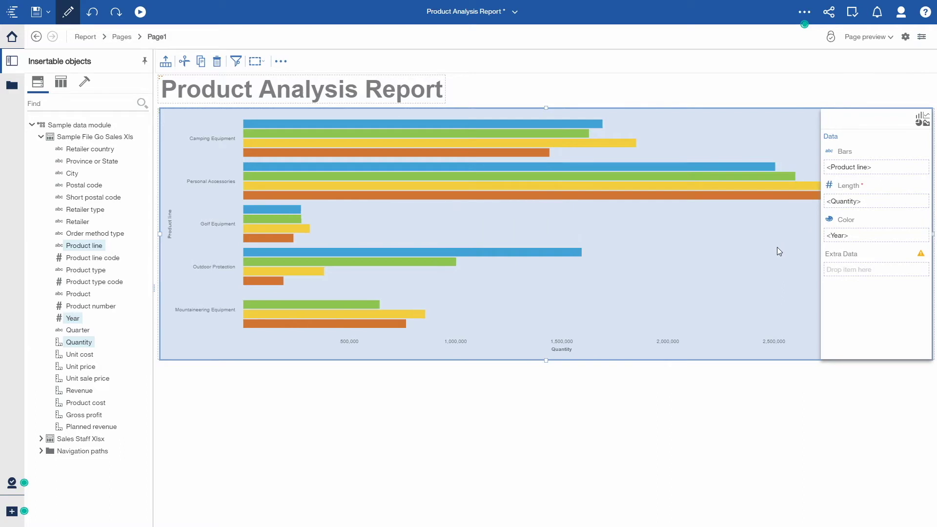
key(Escape)
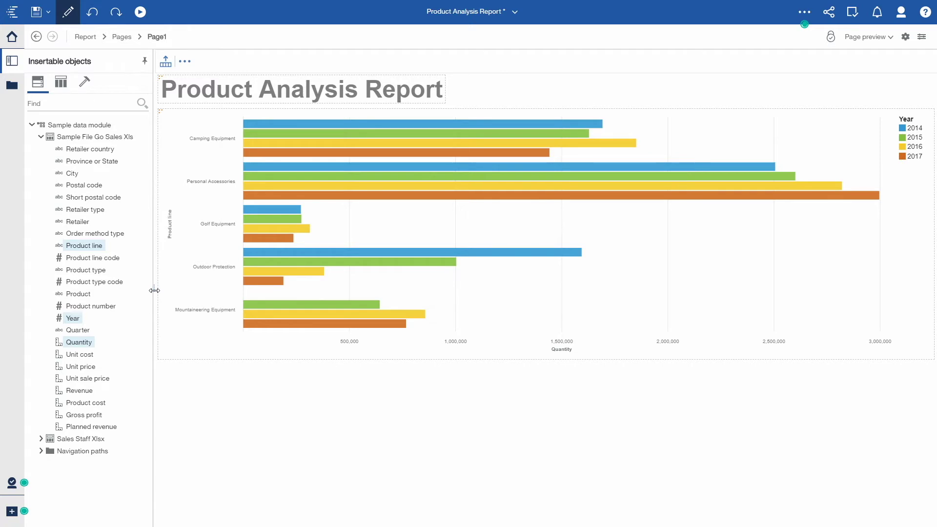
drag(154, 290, 723, 305)
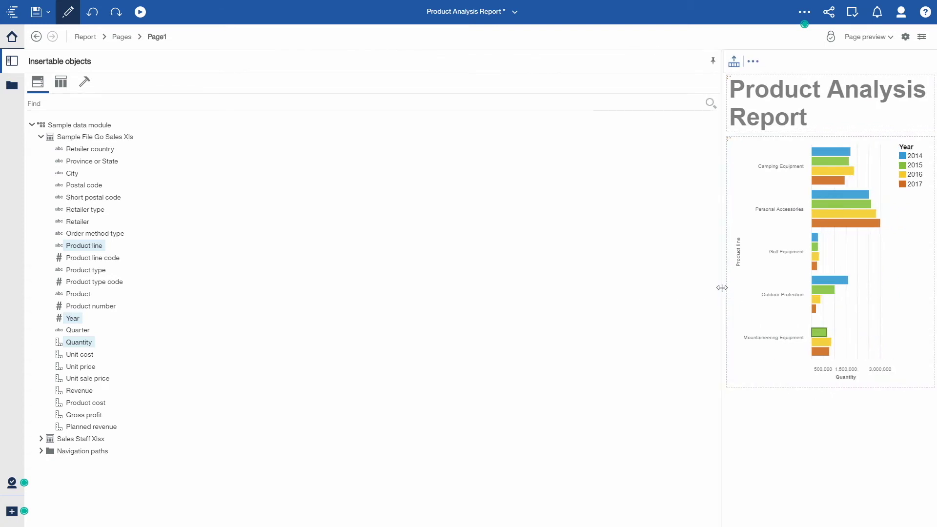
drag(722, 288, 848, 291)
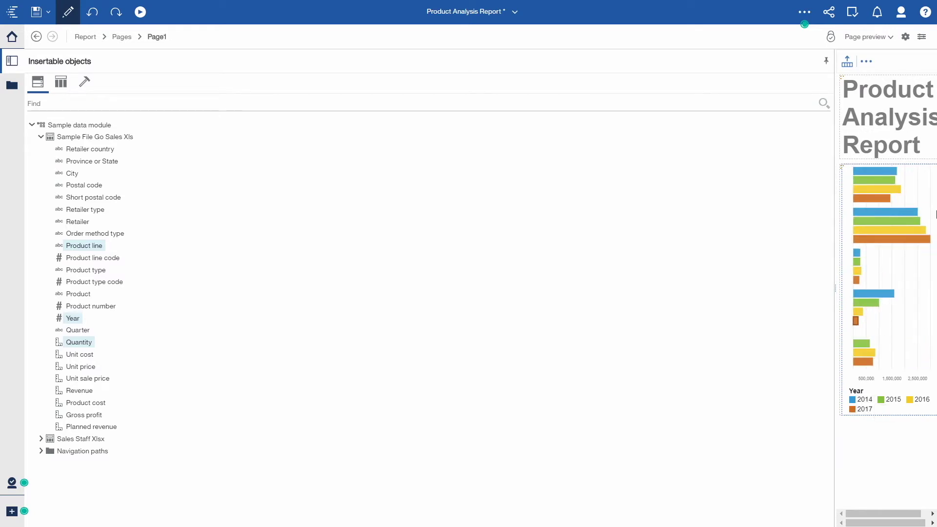
click(899, 438)
drag(833, 282, 149, 295)
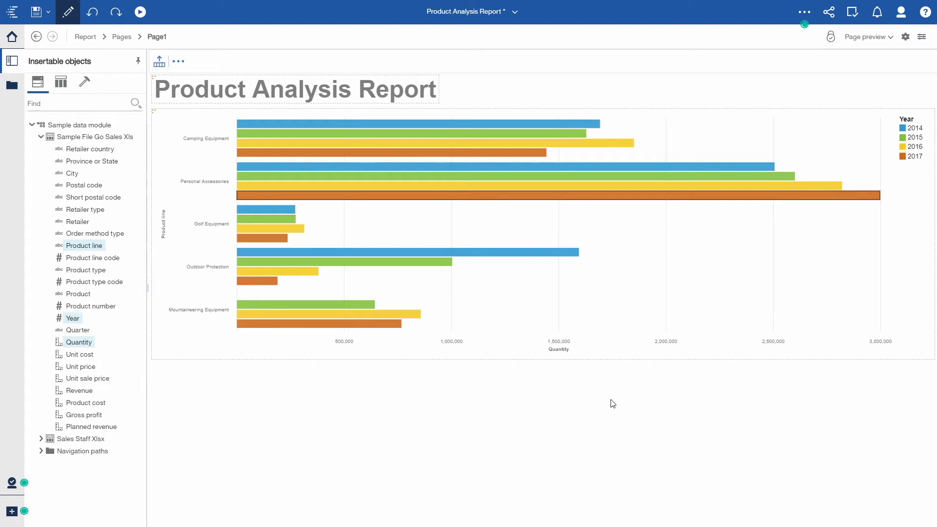
click(822, 272)
Step: Set the chart's Show legend property to No
click(922, 38)
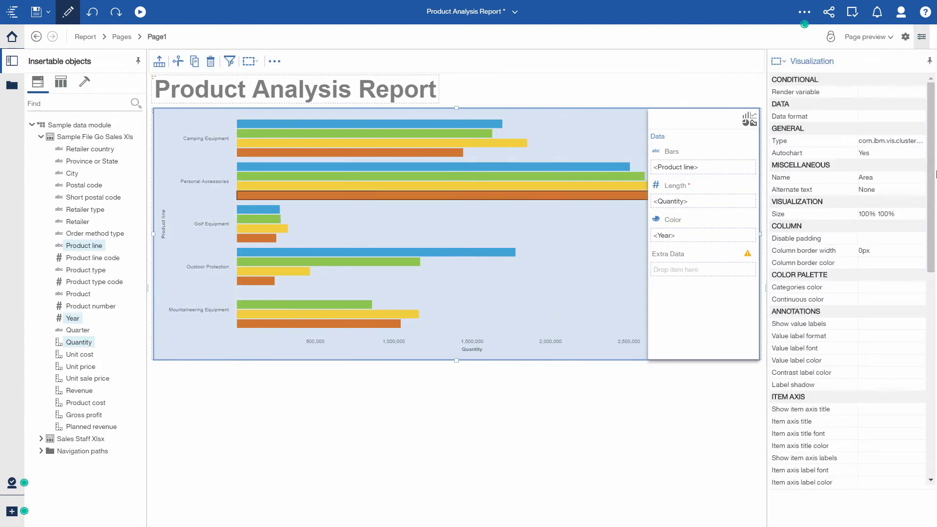
drag(932, 188, 936, 364)
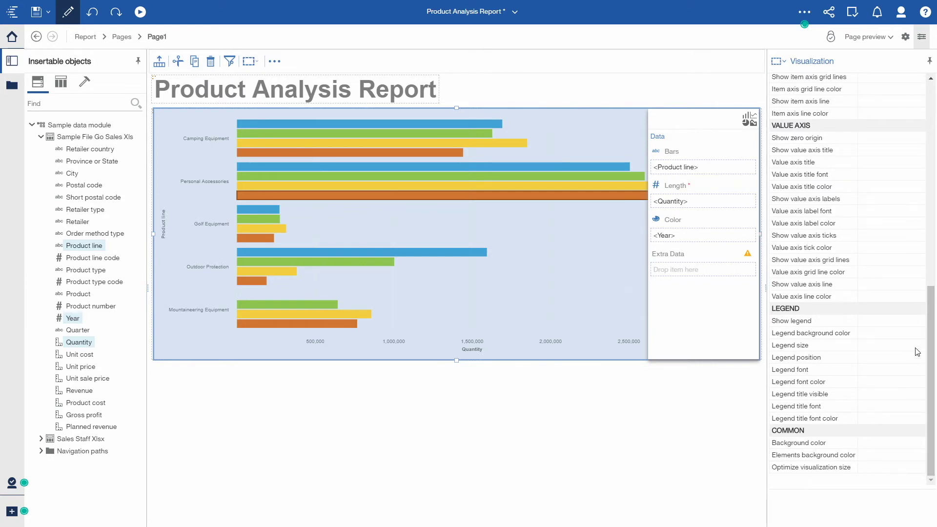
click(918, 325)
click(918, 325)
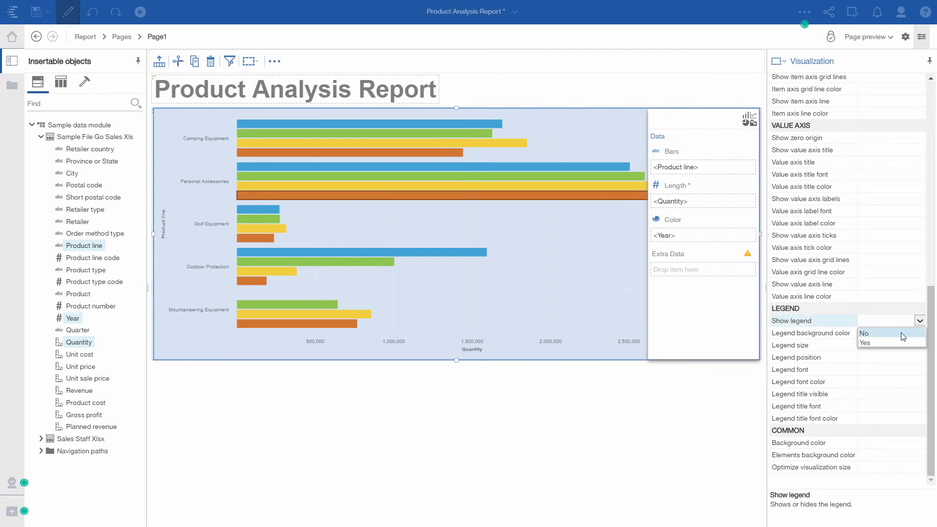
click(902, 334)
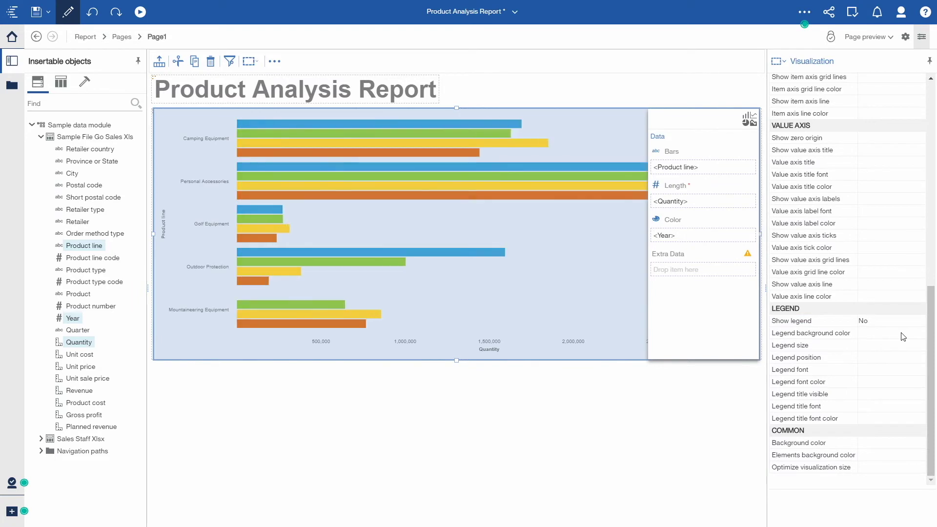
Step: Set the chart background colour to White, close Properties, and select Retailer country
click(918, 444)
click(920, 442)
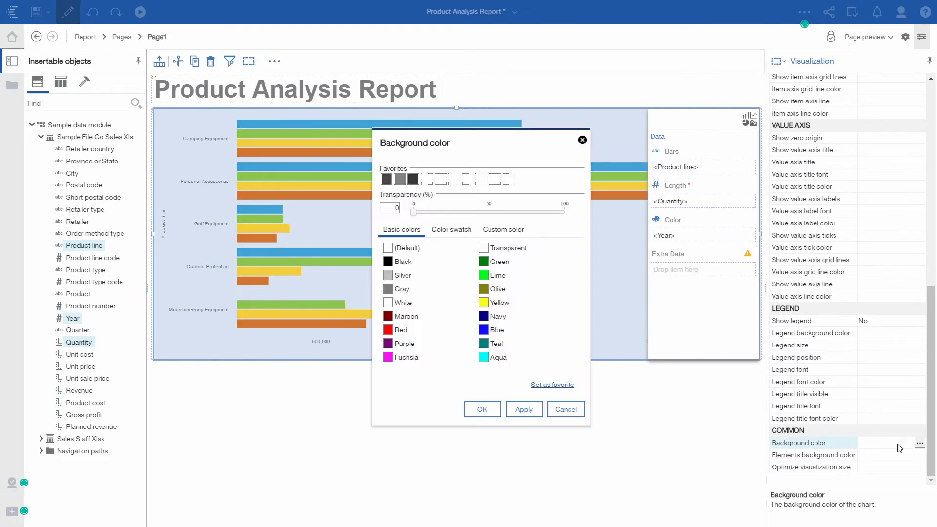
click(402, 304)
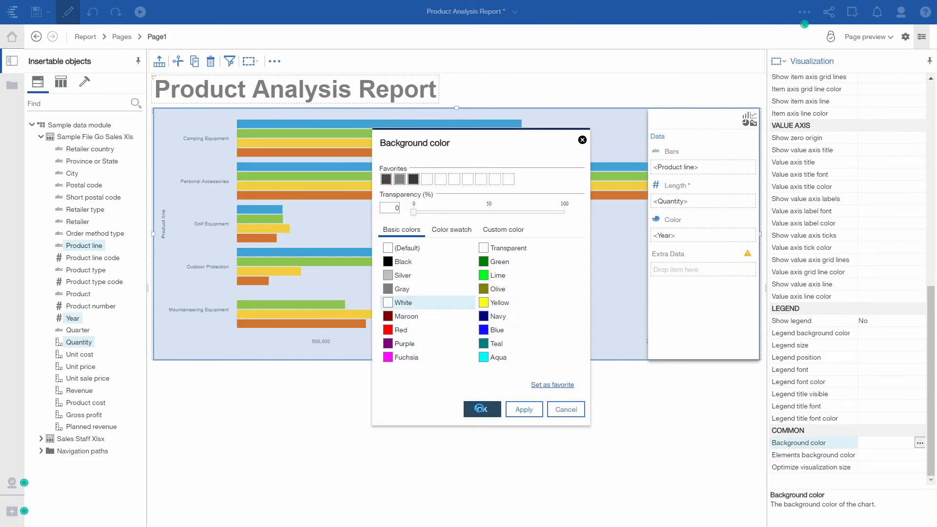
click(483, 410)
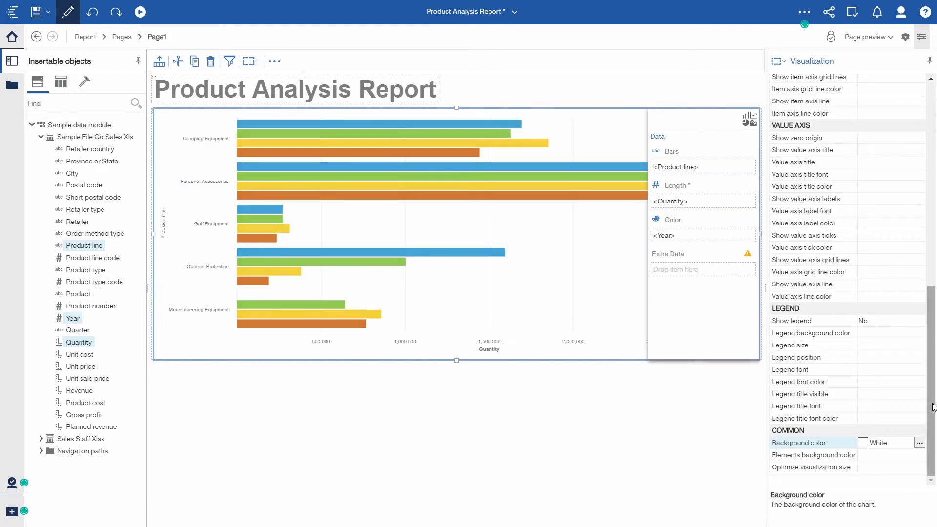
click(925, 34)
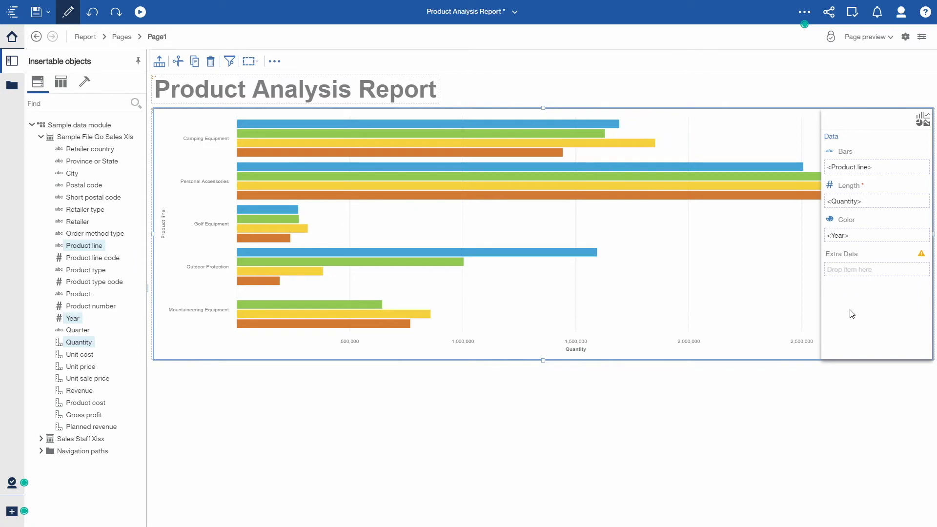
click(274, 271)
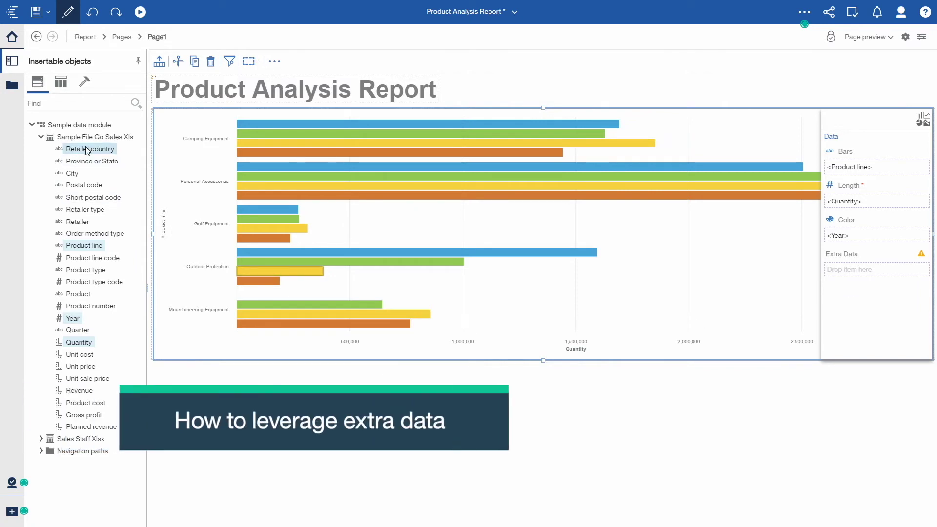
Step: Add Retailer country and Order method type to the chart's Extra Data
click(859, 269)
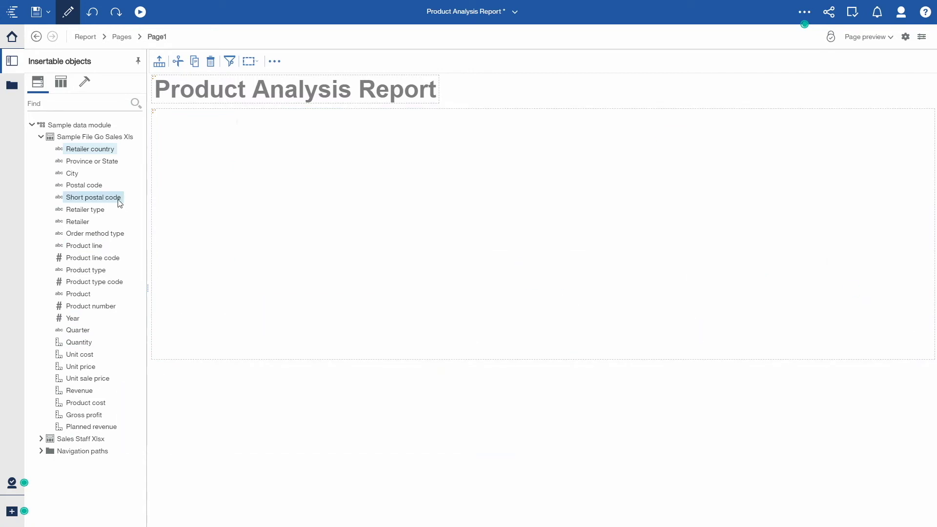
drag(95, 233, 884, 283)
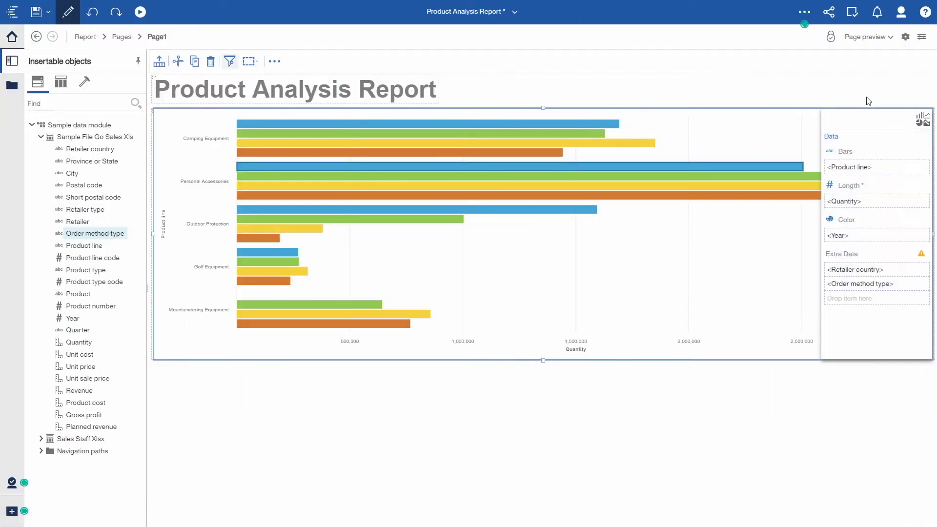
Step: In the chart filter, try Year filters 2014, 2015, then 2016 only, and remove them
click(230, 61)
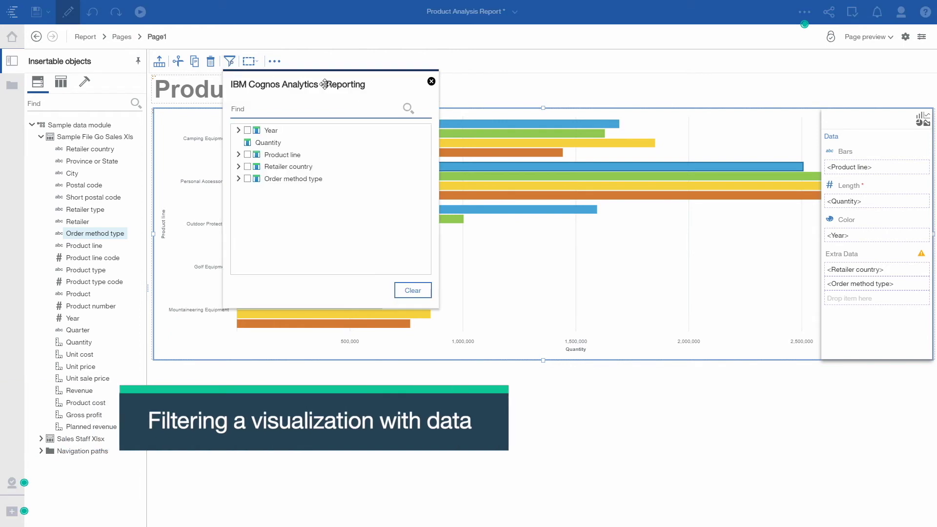
drag(324, 78, 677, 77)
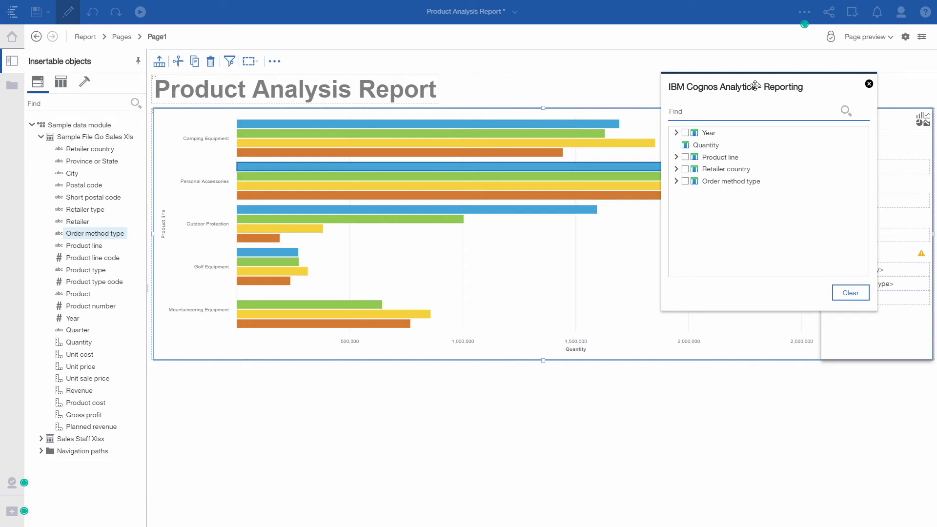
click(676, 133)
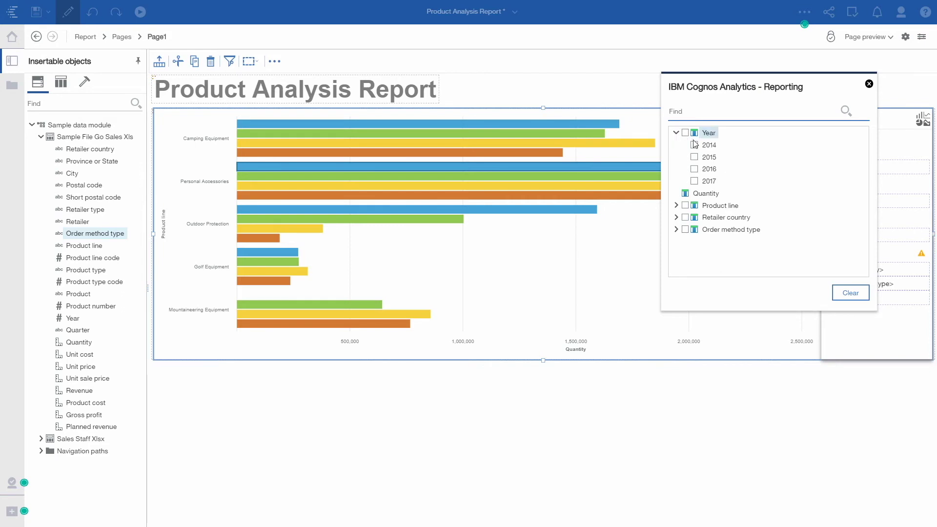
click(694, 145)
click(695, 156)
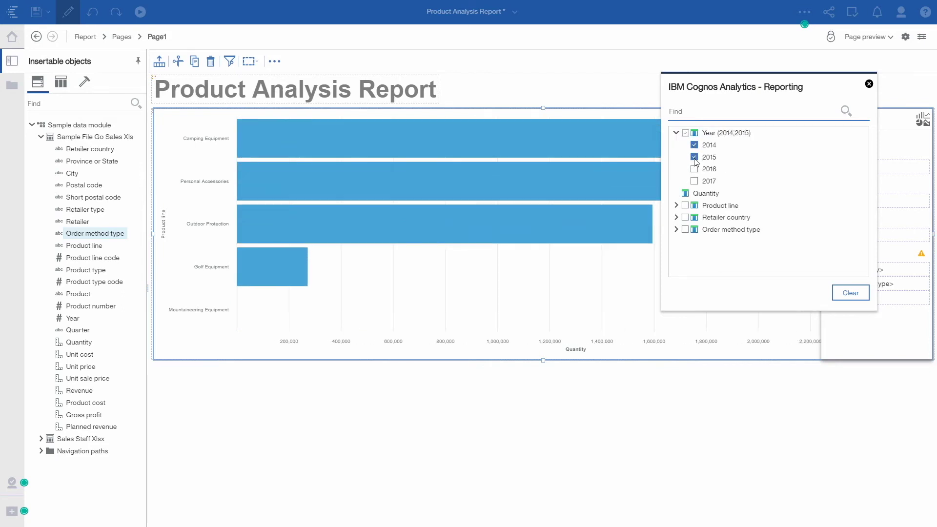
click(695, 169)
click(695, 156)
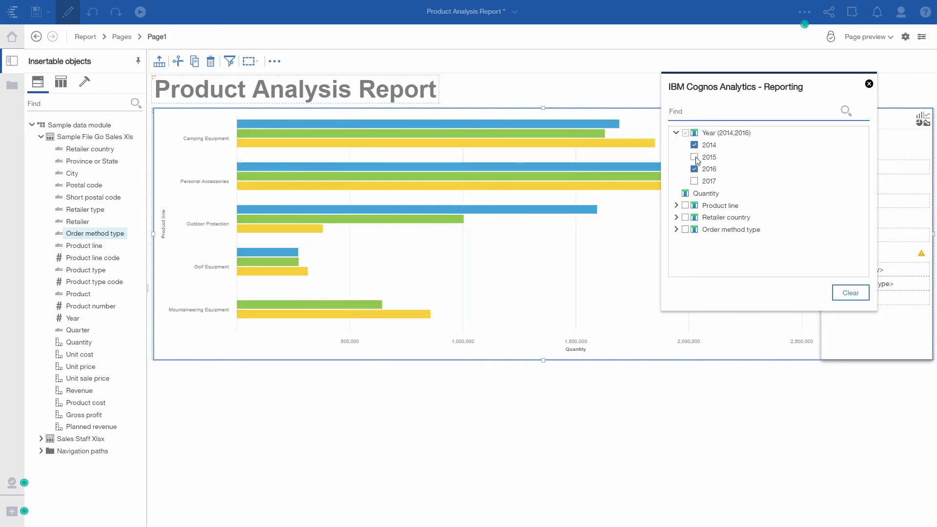
click(695, 145)
click(694, 169)
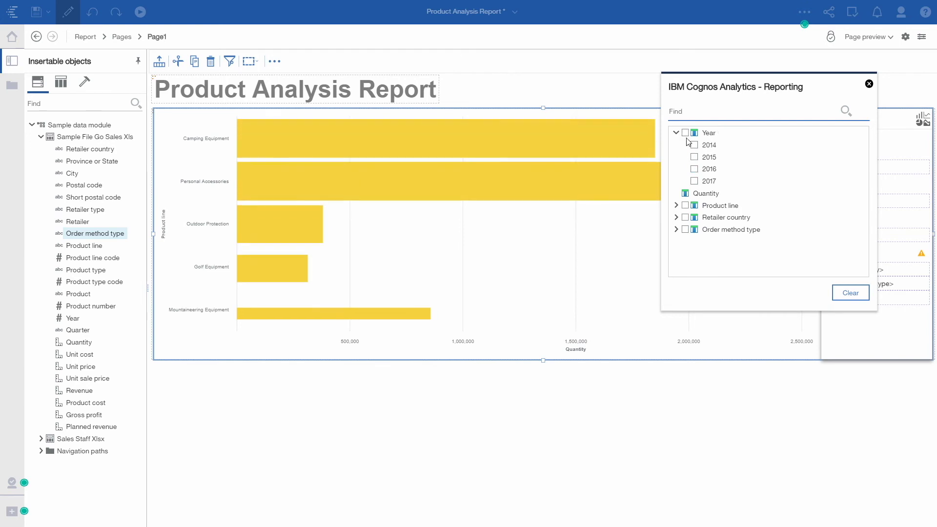
click(676, 133)
Step: Filter Retailer country to Canada, Germany and United Kingdom, then drop Germany
click(676, 169)
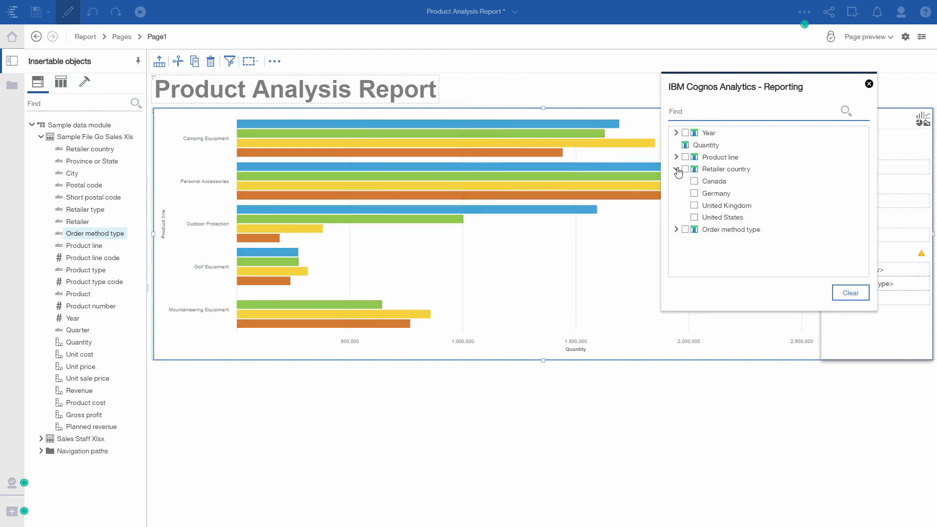
click(694, 181)
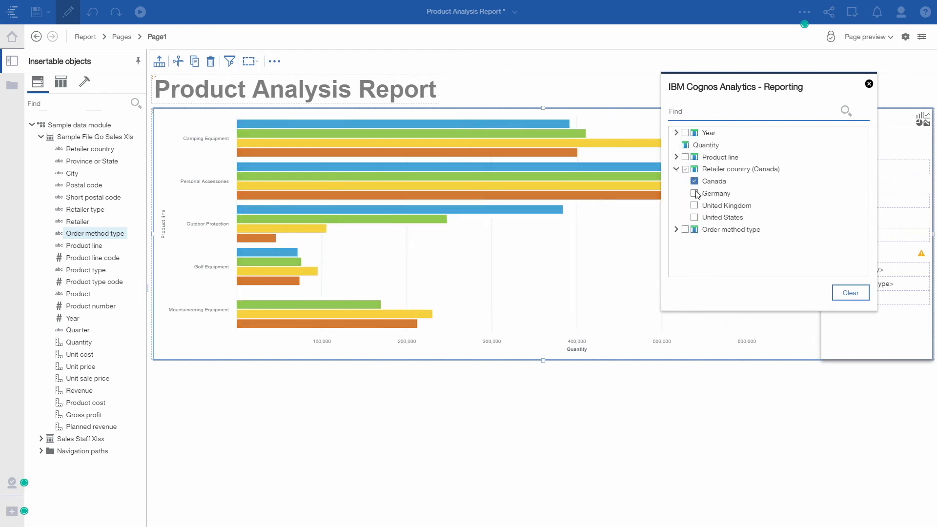
click(695, 194)
click(695, 206)
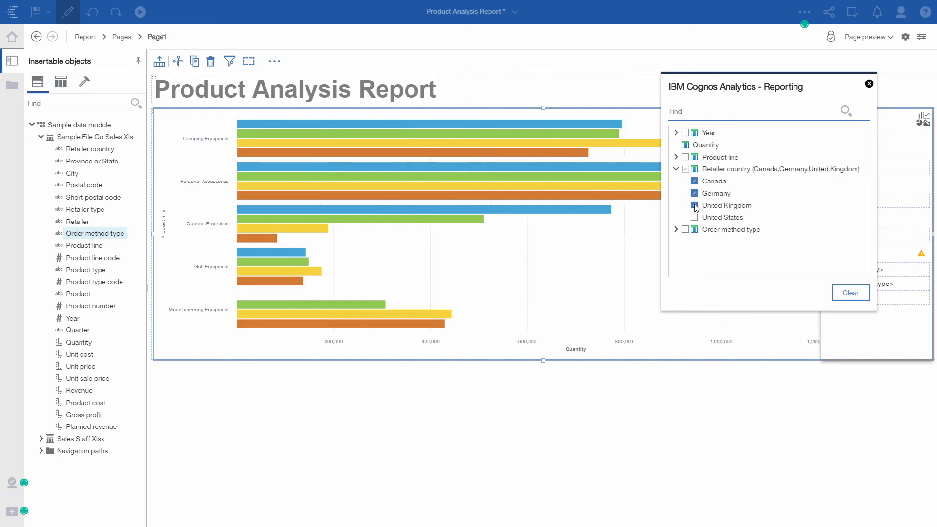
click(695, 194)
Step: Include E-mail, Telephone and Web order methods, and restore Germany and United Kingdom
click(676, 229)
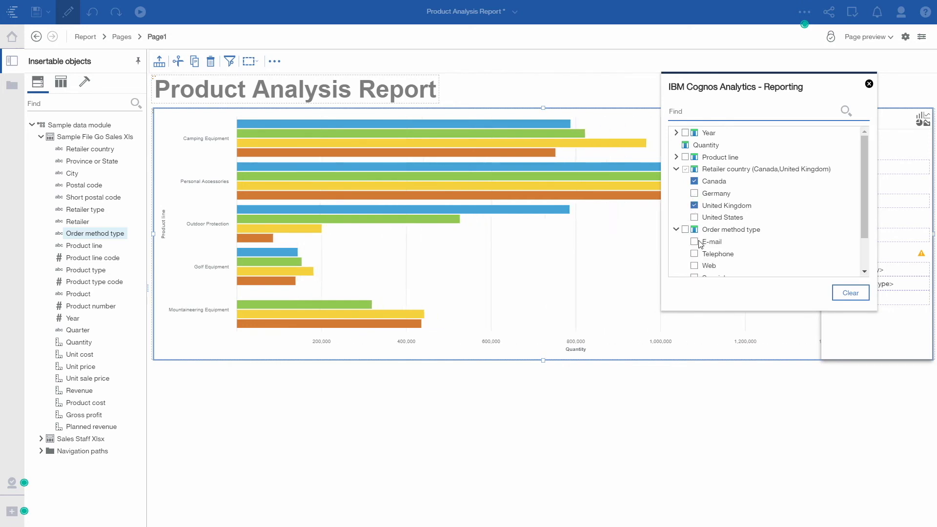
click(694, 242)
click(694, 253)
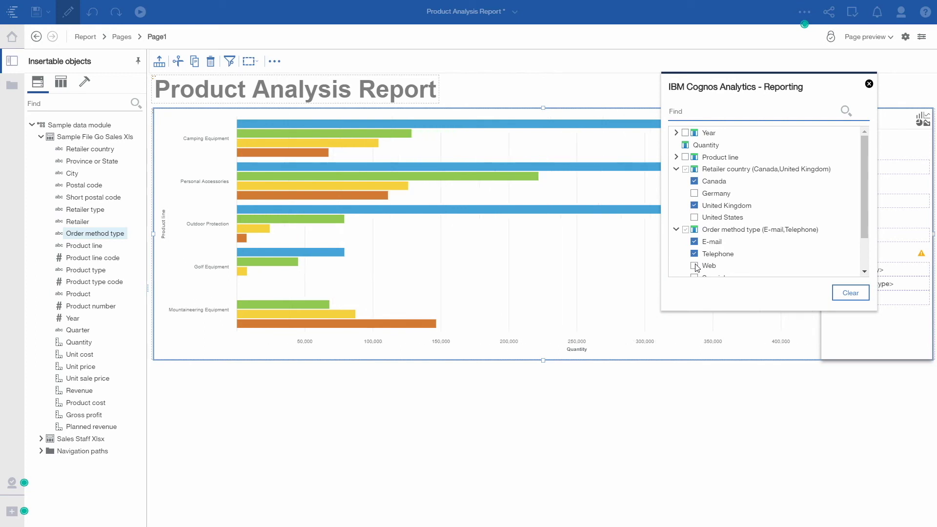
click(695, 265)
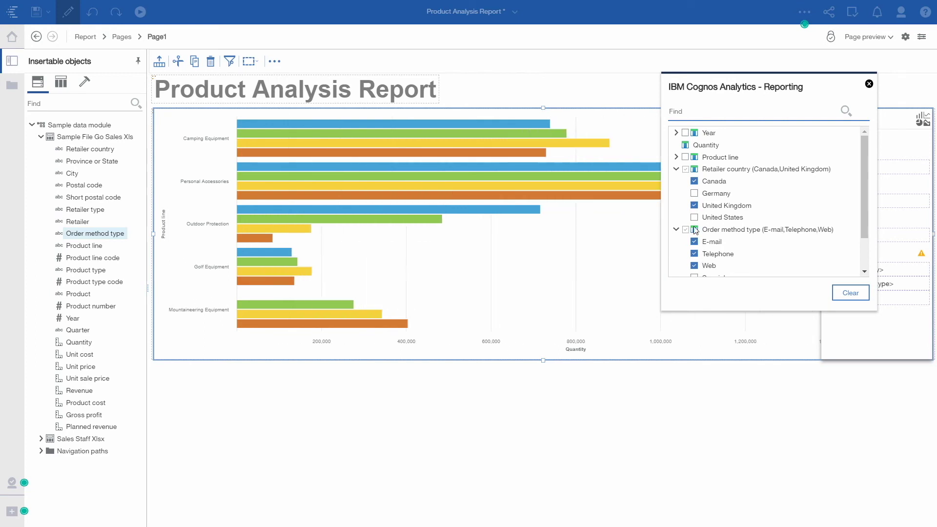
click(695, 205)
click(696, 194)
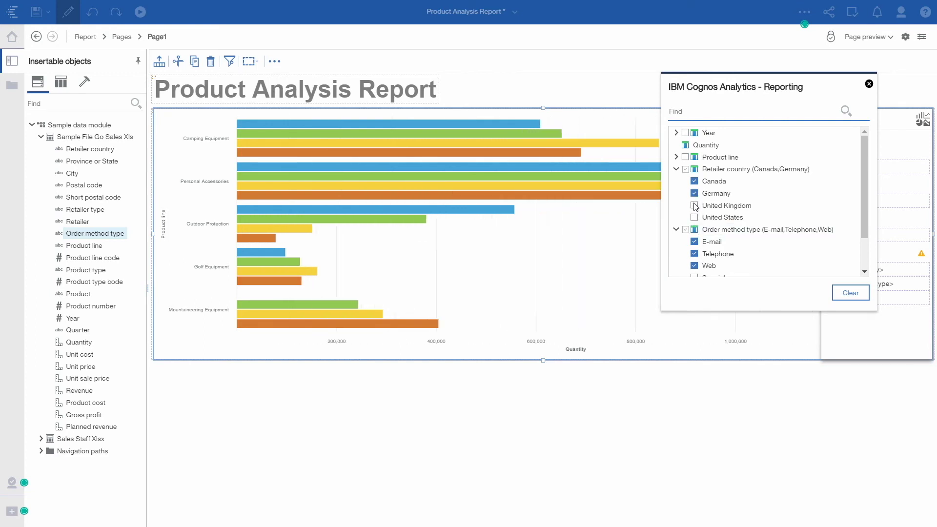
click(695, 205)
click(676, 169)
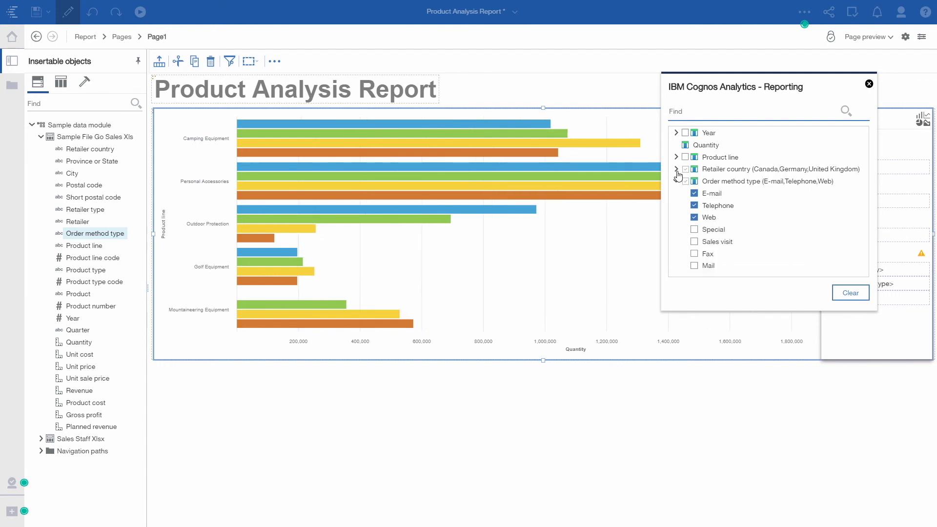
Step: Filter to Camping Equipment, Personal Accessories and Outdoor Protection, then clear all filters
click(676, 157)
click(695, 169)
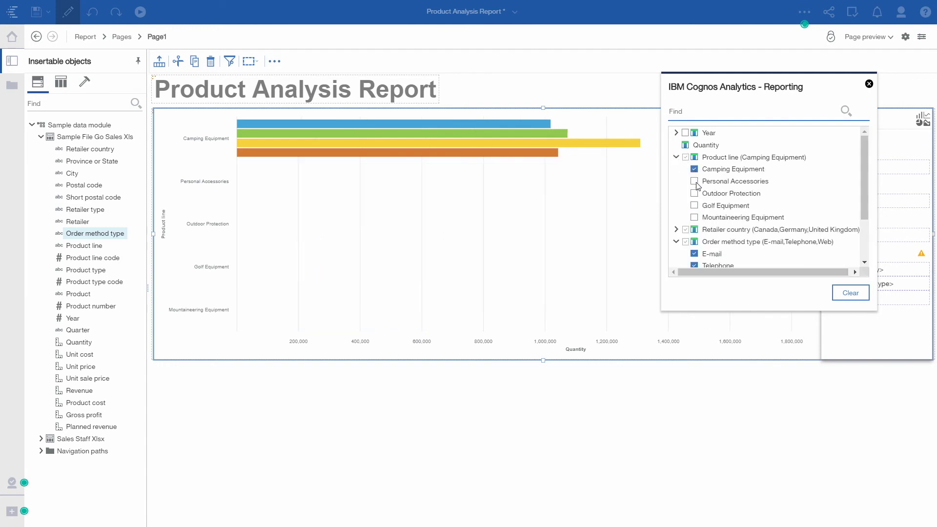
click(694, 182)
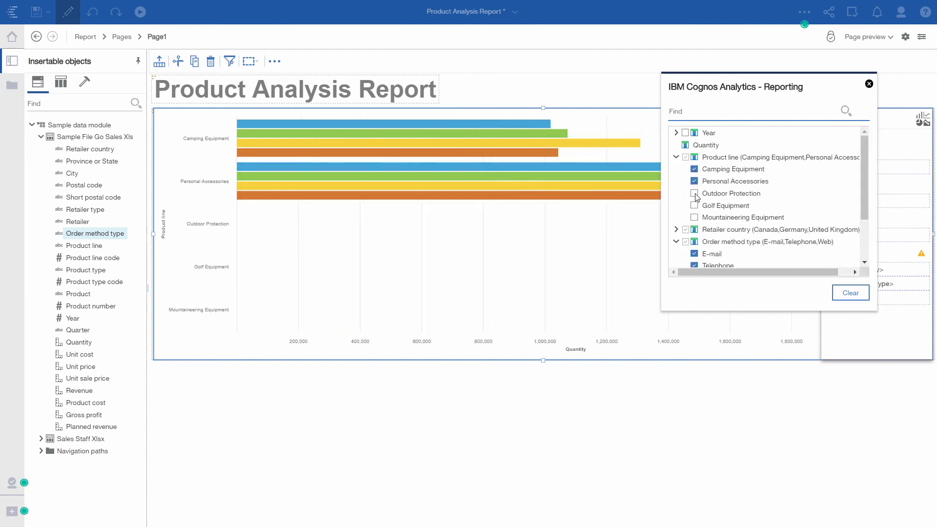
click(695, 194)
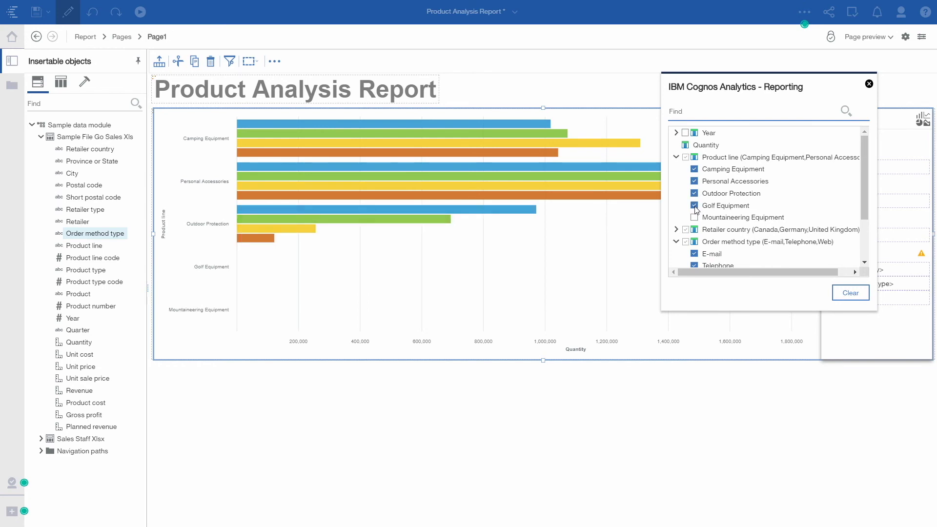
click(695, 182)
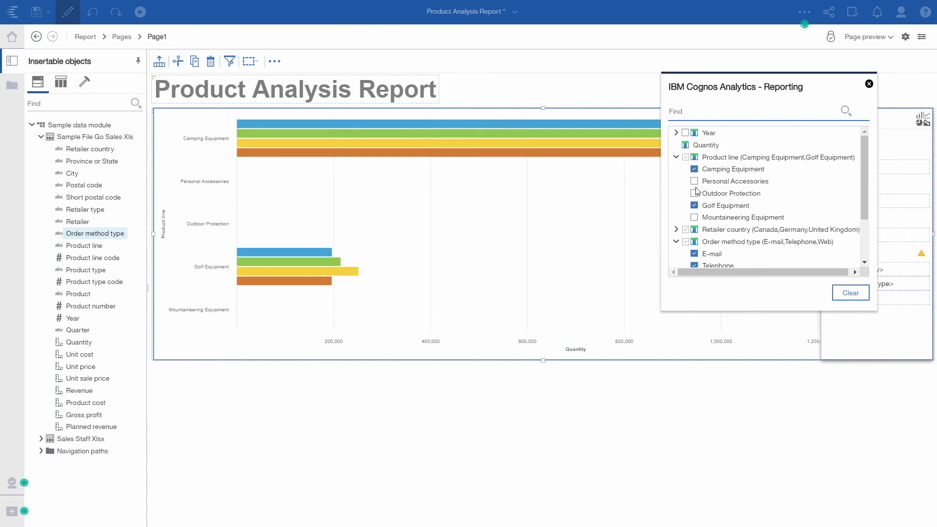
click(696, 193)
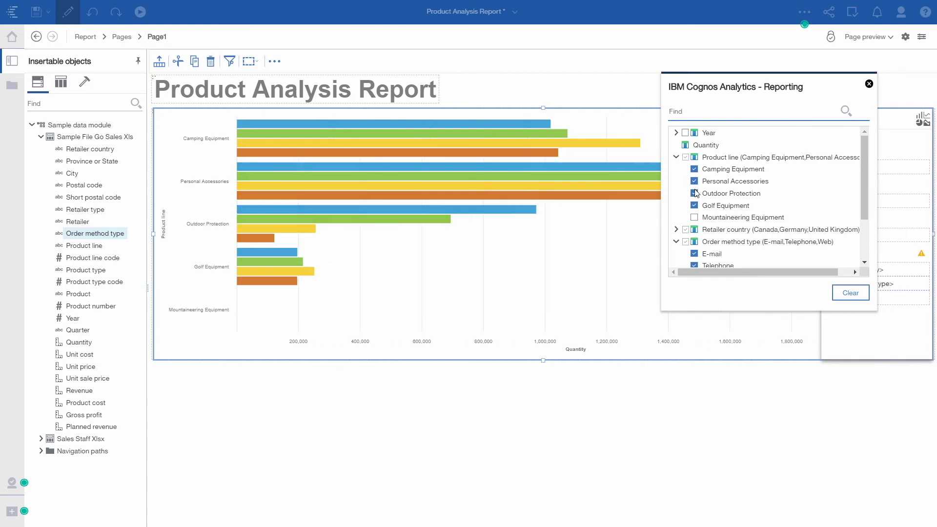
click(867, 294)
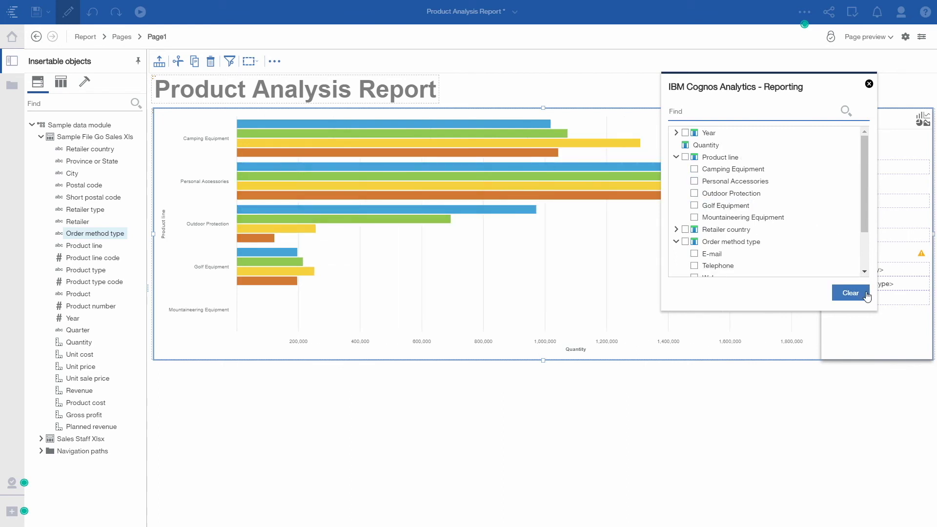
Step: Close the filter window and zoom in and back out over the bar chart
click(869, 85)
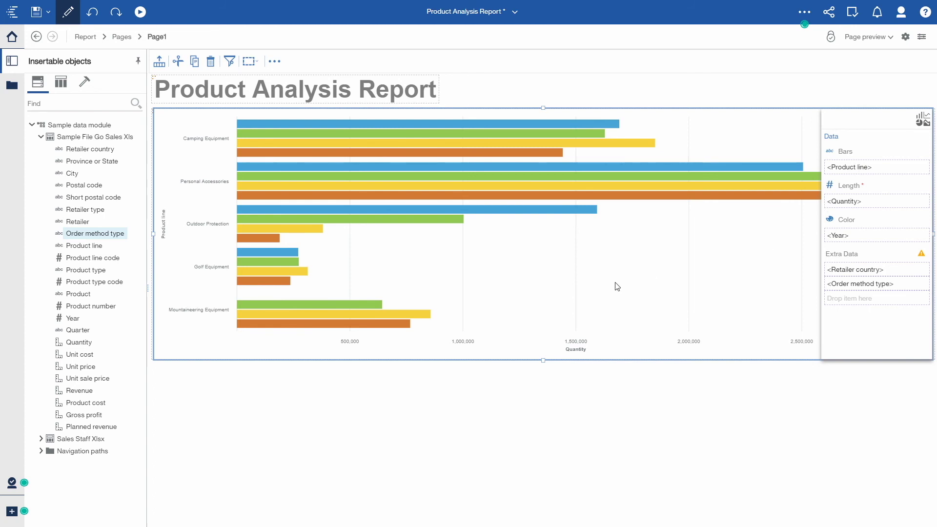
scroll(618, 286, up, 5)
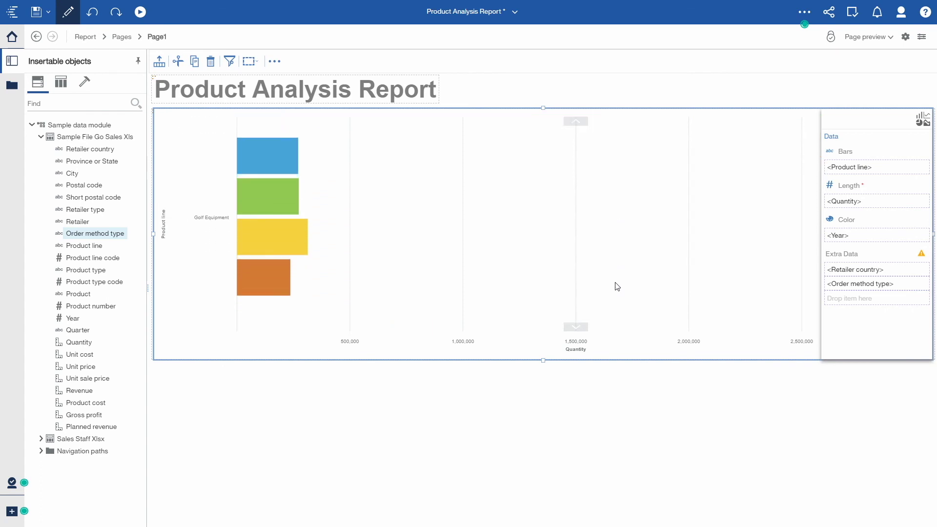
scroll(618, 287, up, 3)
scroll(617, 287, down, 8)
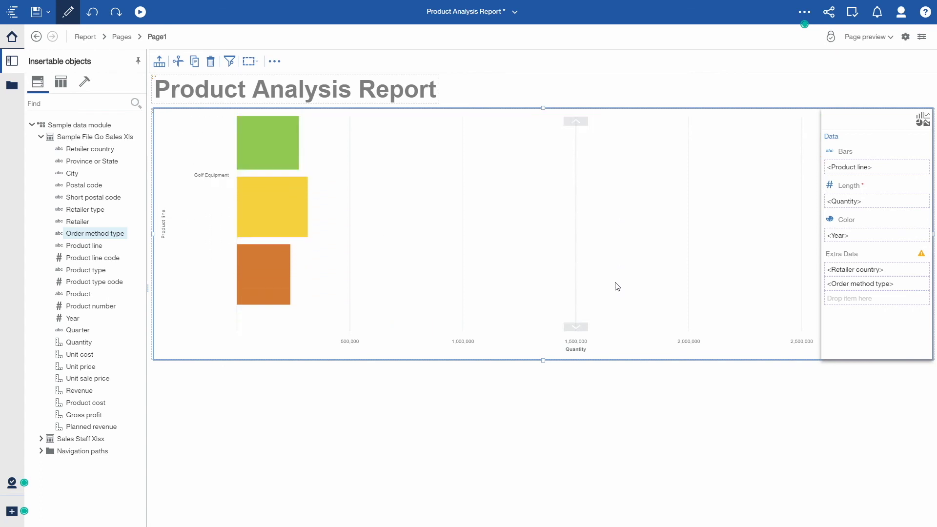
scroll(617, 286, down, 4)
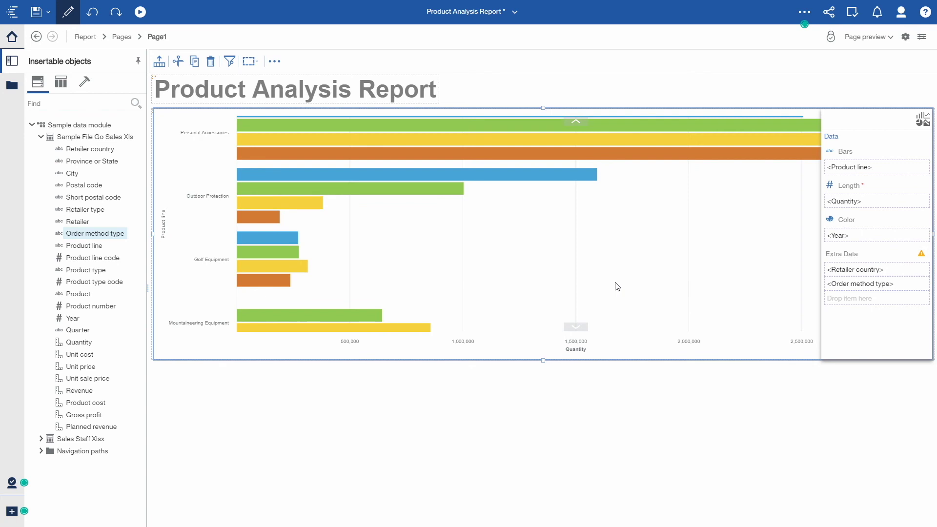
scroll(618, 287, up, 6)
scroll(617, 287, up, 2)
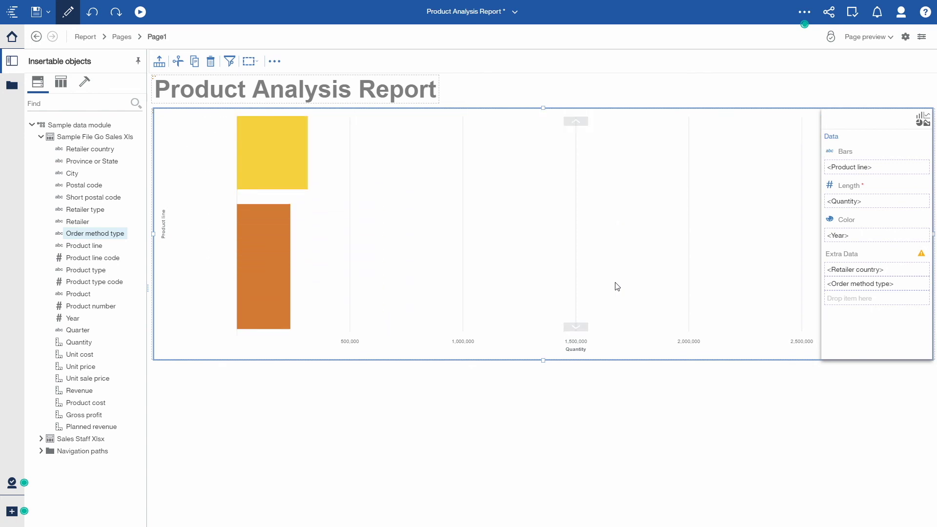
scroll(618, 287, down, 6)
Step: Insert a new Visualization from the Toolbox below the bar chart
click(660, 432)
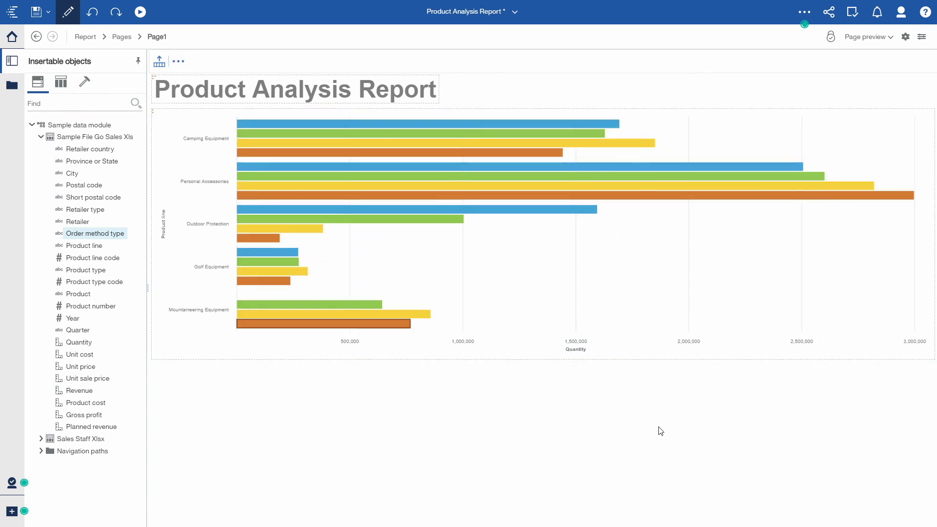
click(84, 81)
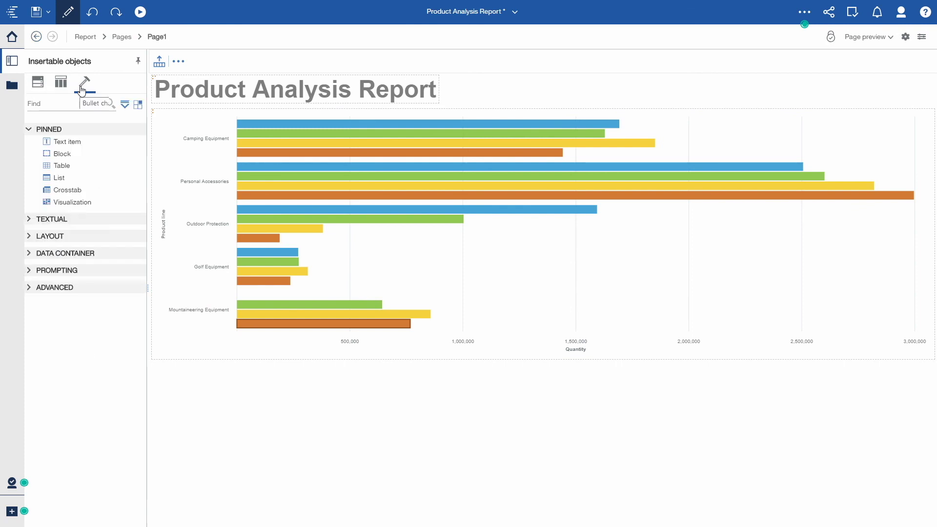
drag(73, 202, 492, 436)
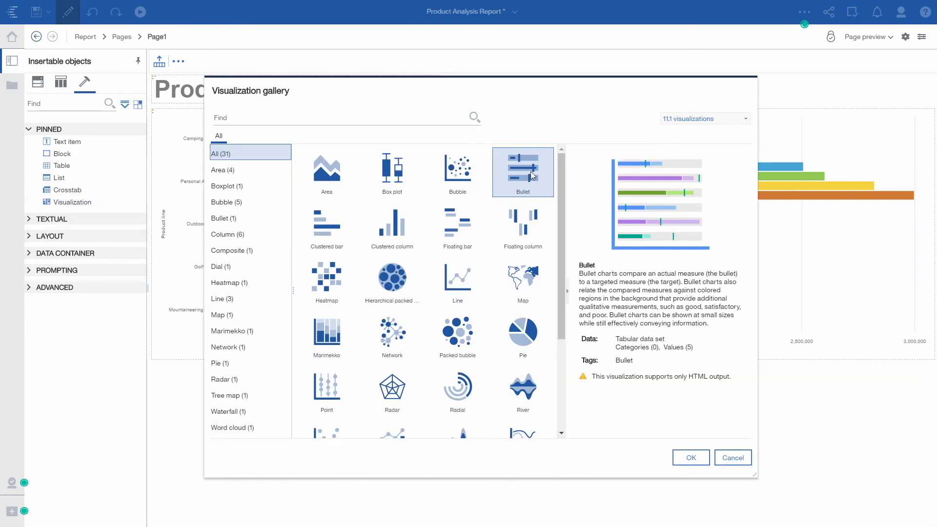
Step: Preview Hierarchical packed bubble and Marimekko, then choose Tree map
click(390, 281)
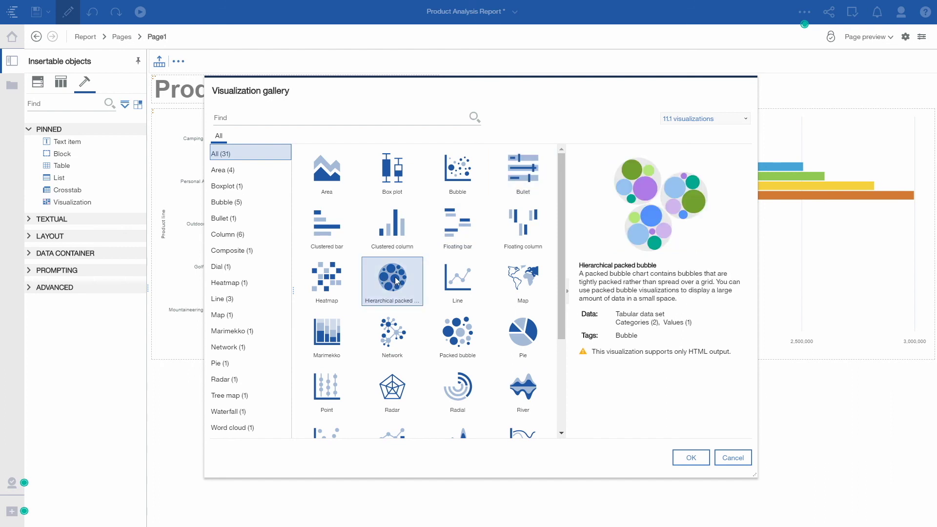
click(333, 343)
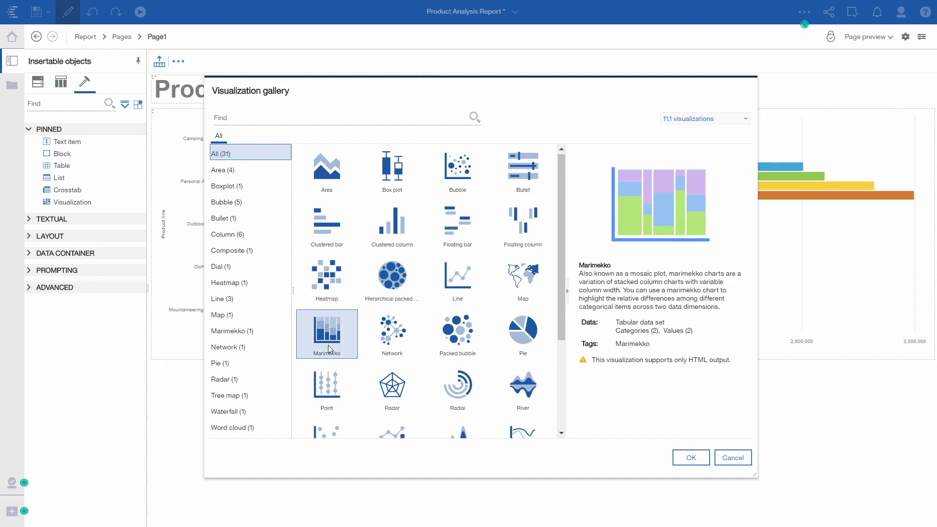
scroll(330, 347, down, 3)
click(330, 410)
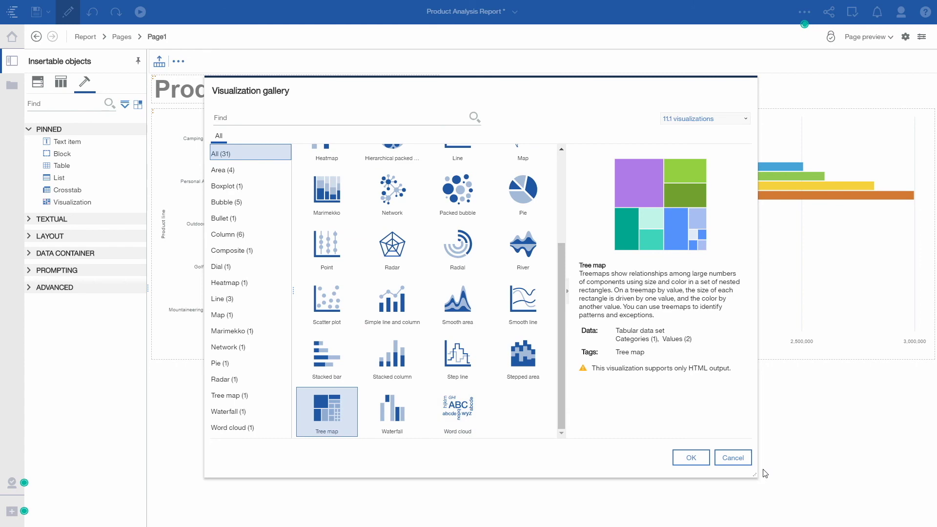